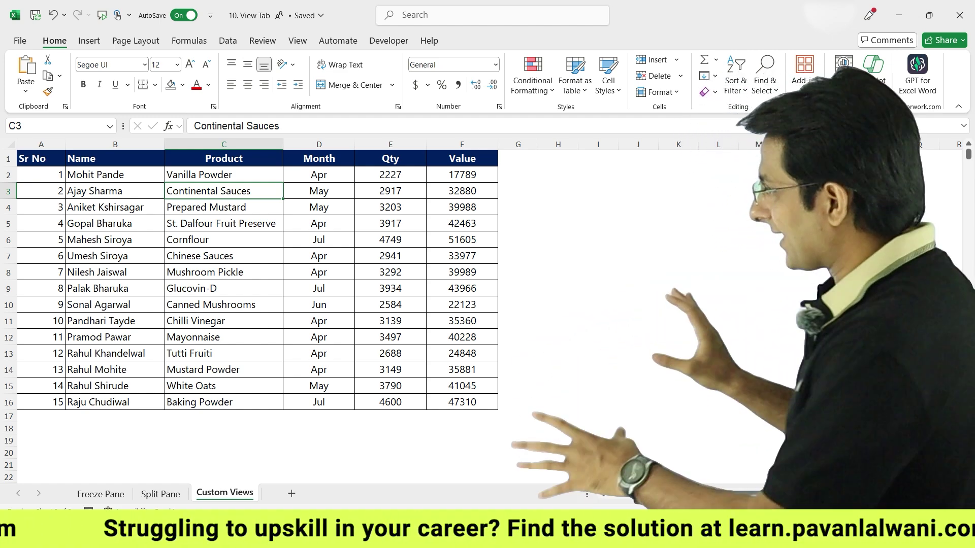
scroll(601, 368, "up", 1)
scroll(305, 315, "up", 1)
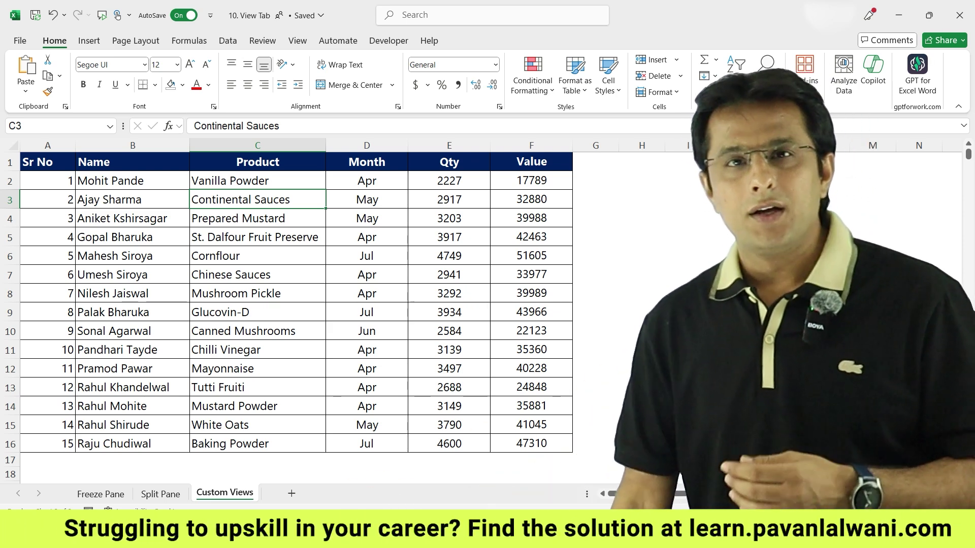
left_click(530, 145)
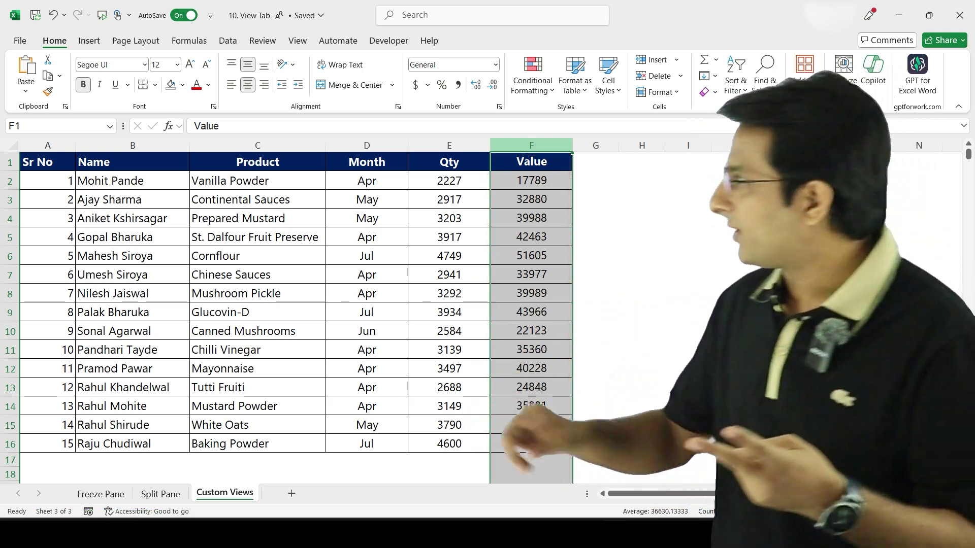
left_click(132, 146)
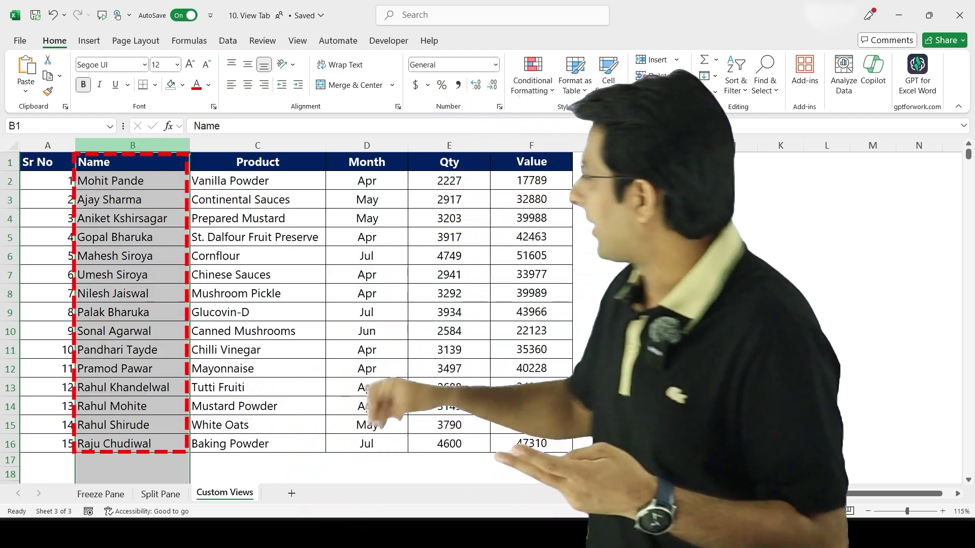
- Hide the Value column on the Custom Views sheet
left_click(531, 146)
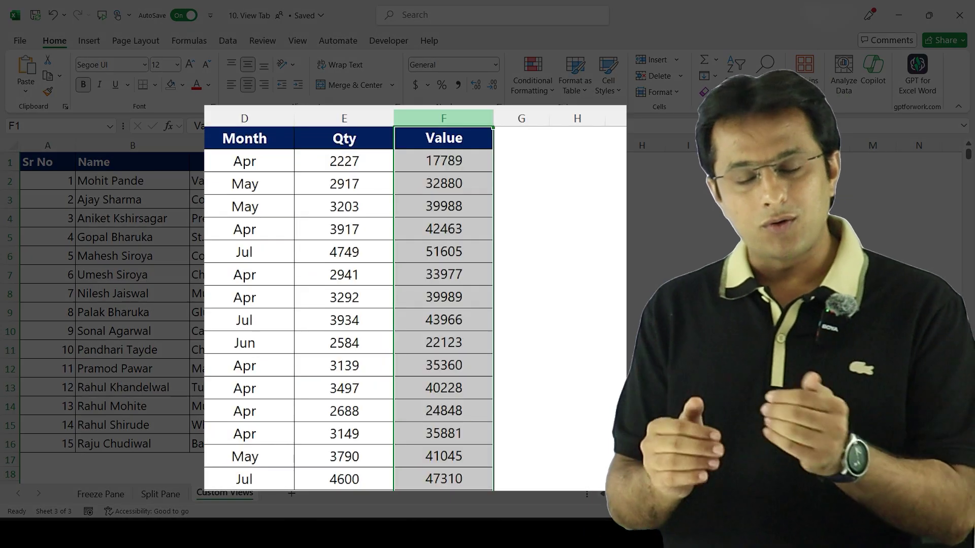
right_click(451, 119)
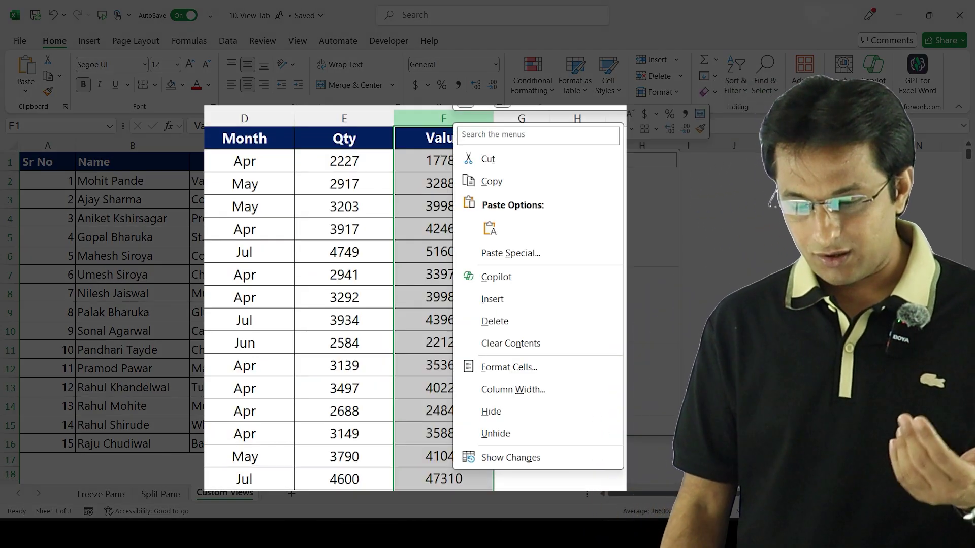
left_click(493, 411)
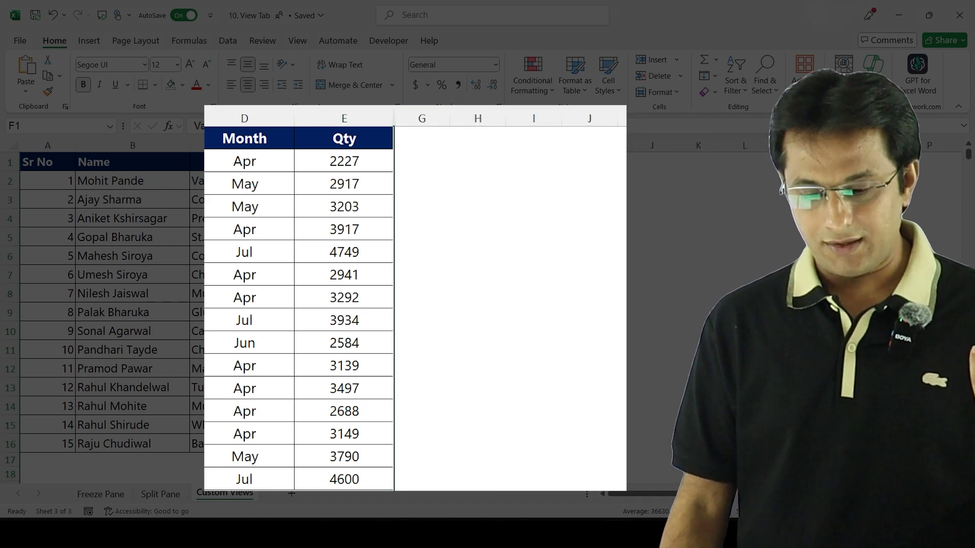
- Unhide the Value column next to the Qty column
left_click_drag(350, 118, 421, 118)
right_click(408, 120)
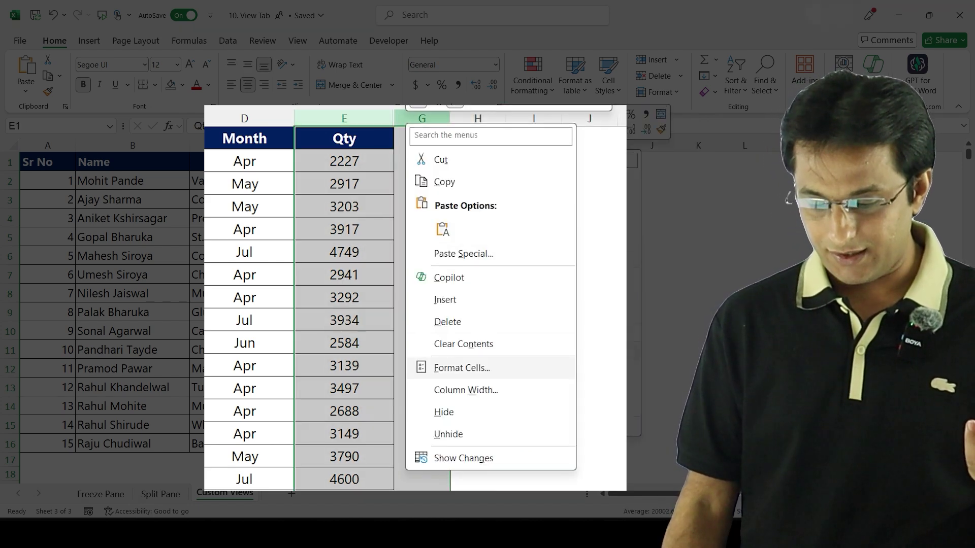
left_click(449, 434)
left_click(351, 184)
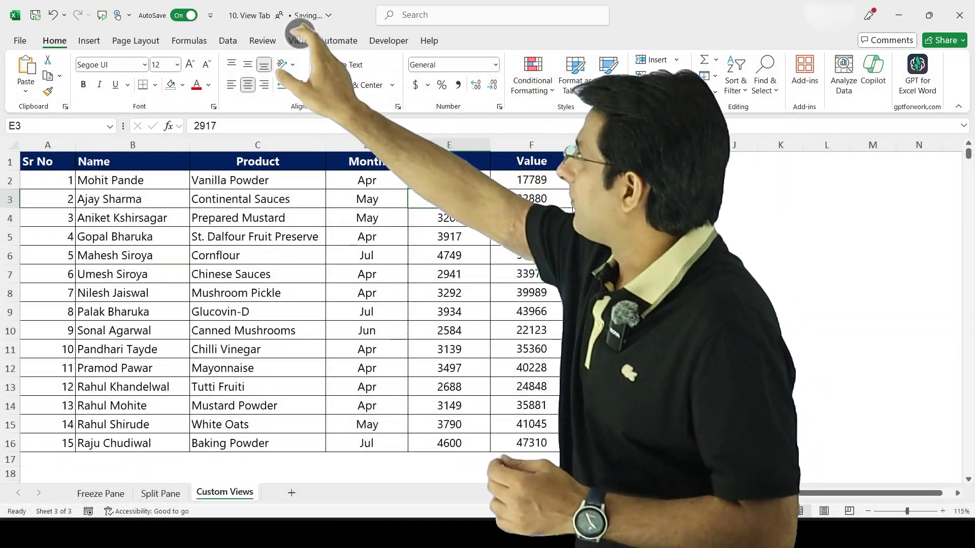
- Delete the existing custom views Myview, Managerview and MyBuddyview from the workbook
left_click(298, 41)
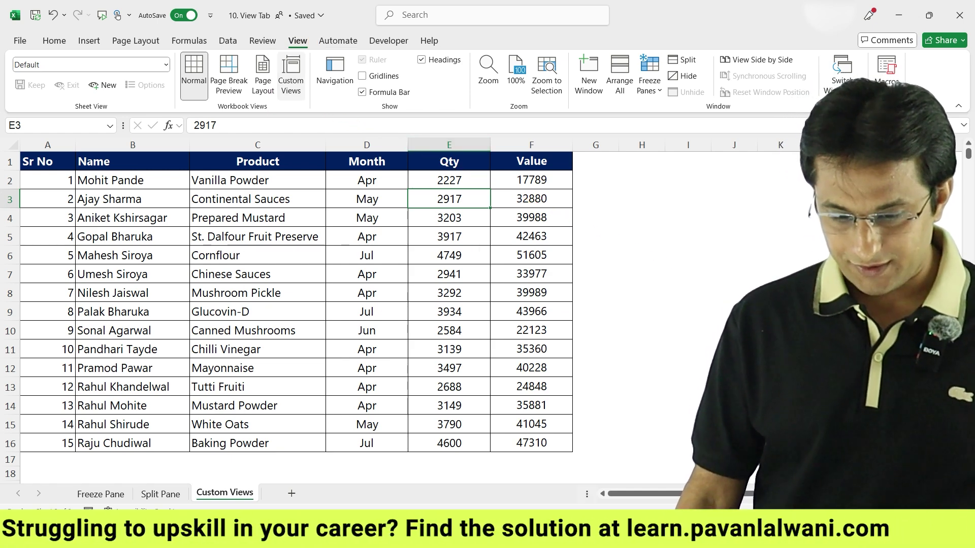
left_click(290, 74)
left_click(281, 241)
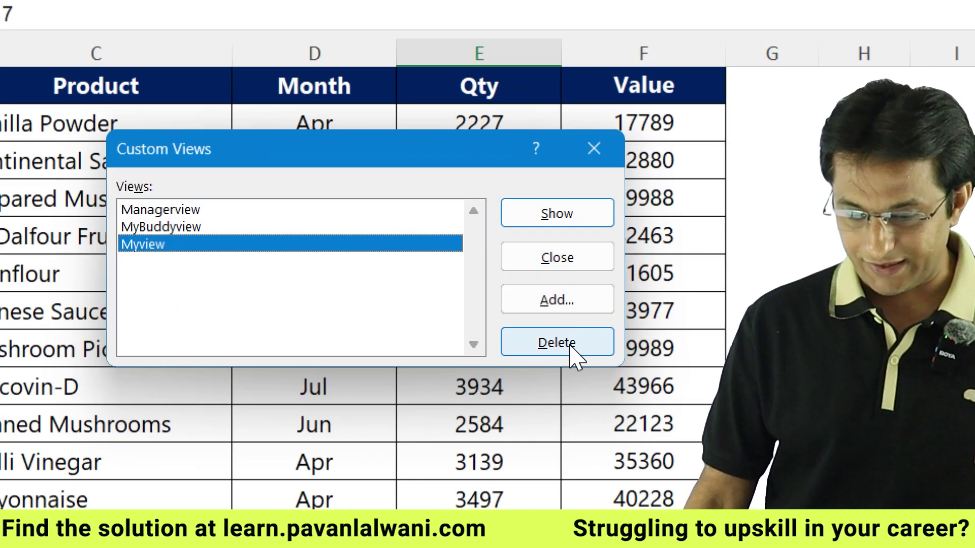
left_click(495, 291)
left_click(516, 364)
left_click(264, 210)
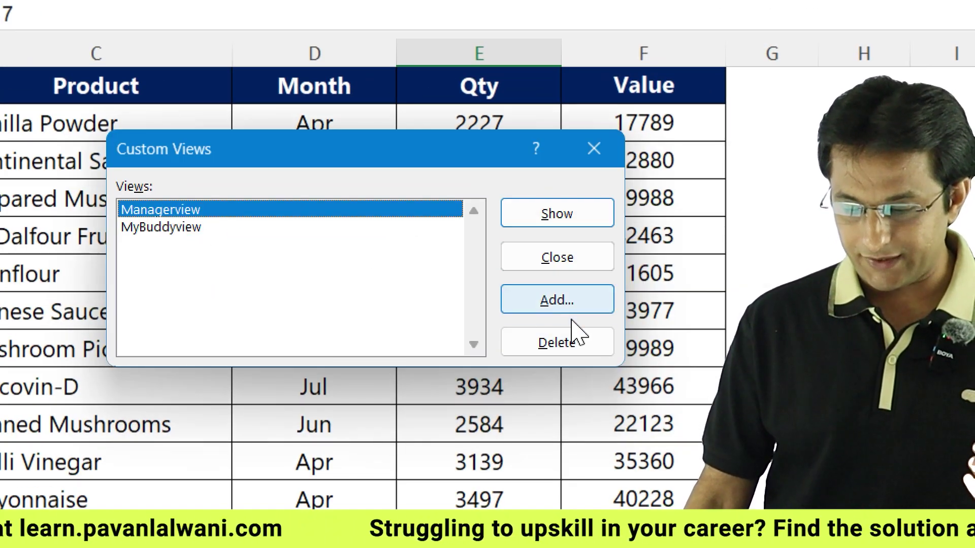
left_click(556, 342)
left_click(502, 362)
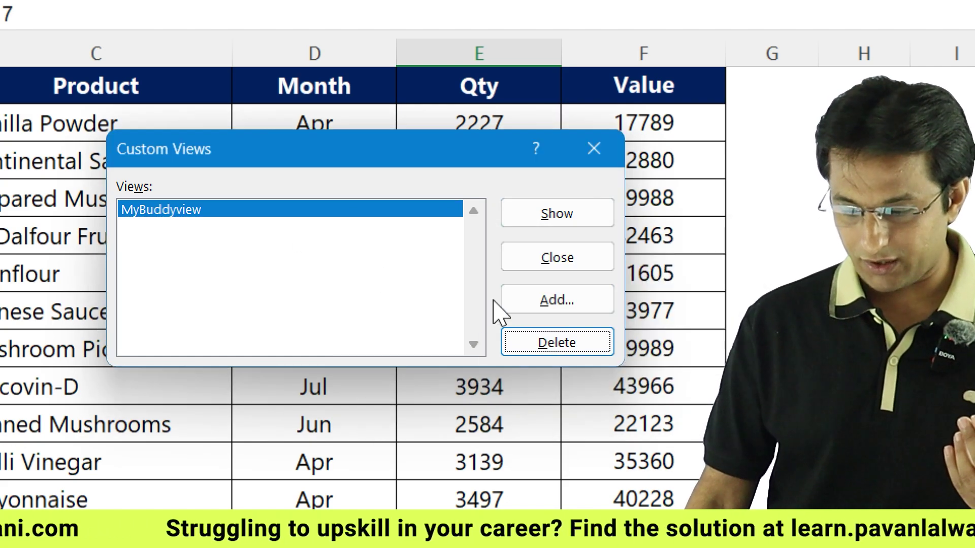
left_click(507, 344)
left_click(520, 363)
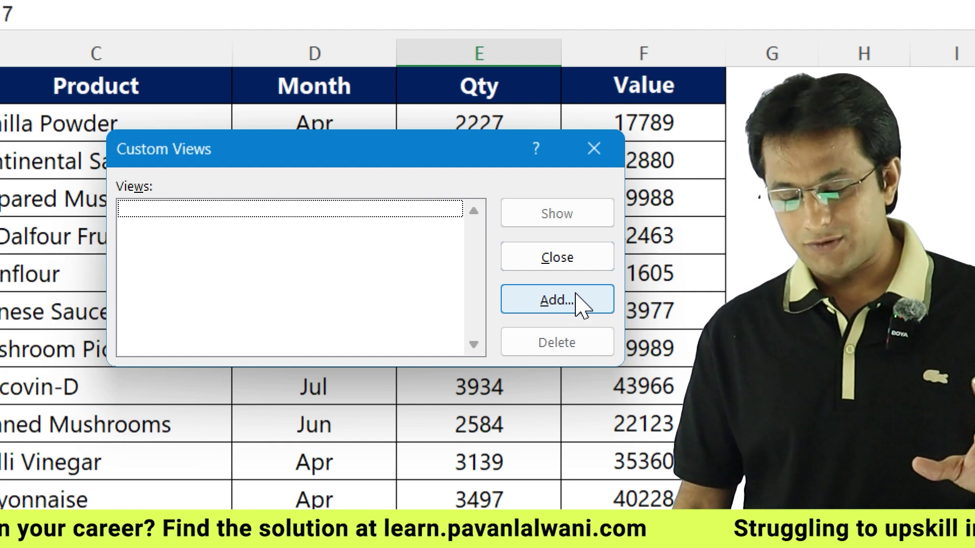
- Save the full table layout as a custom view named Manager View, including print settings and hidden rows, columns and filter settings
left_click(523, 303)
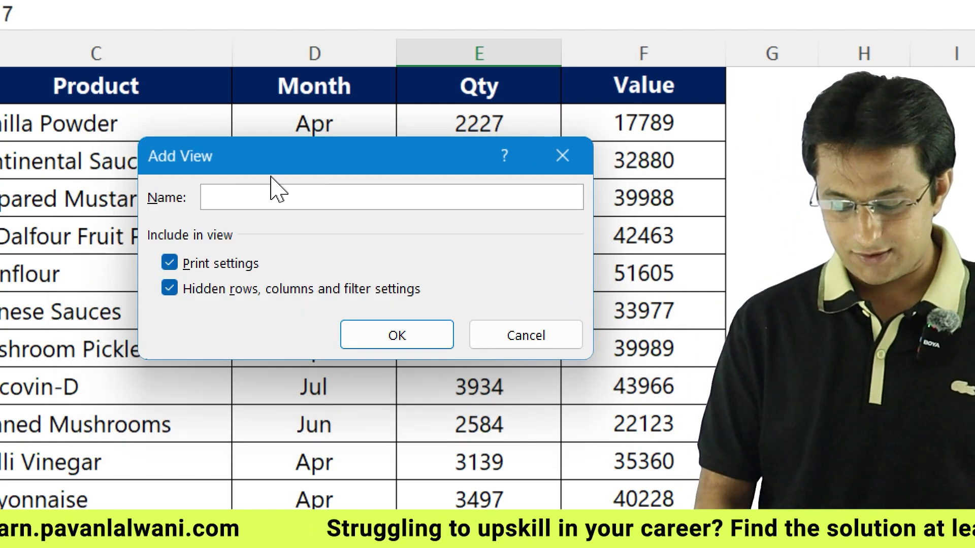
type("Manager ")
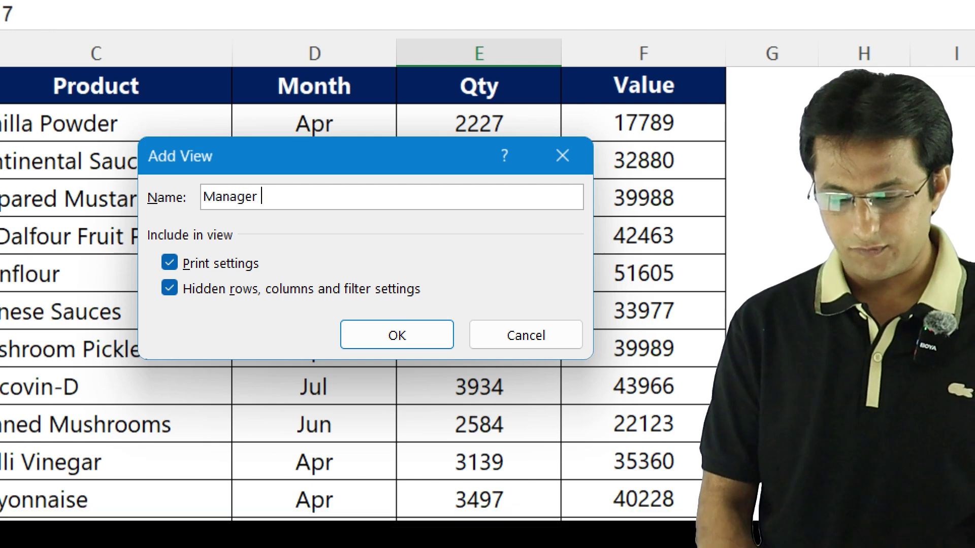
type("View")
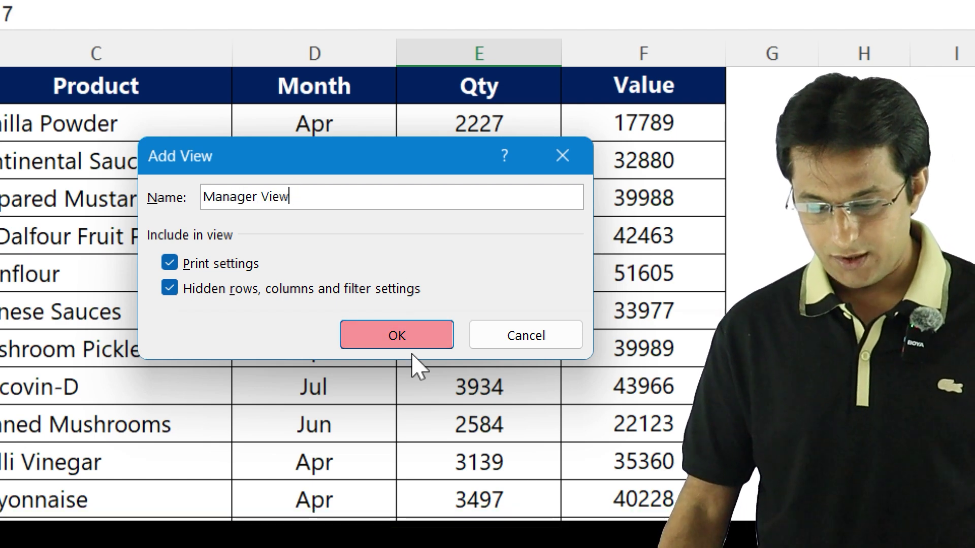
left_click(411, 338)
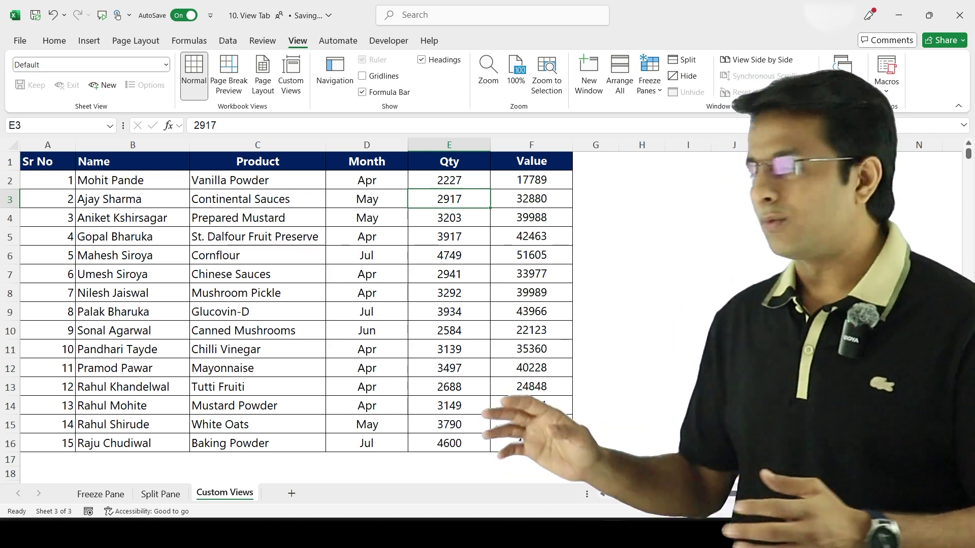
- Hide the Value column so the table ends at Qty
left_click(531, 144)
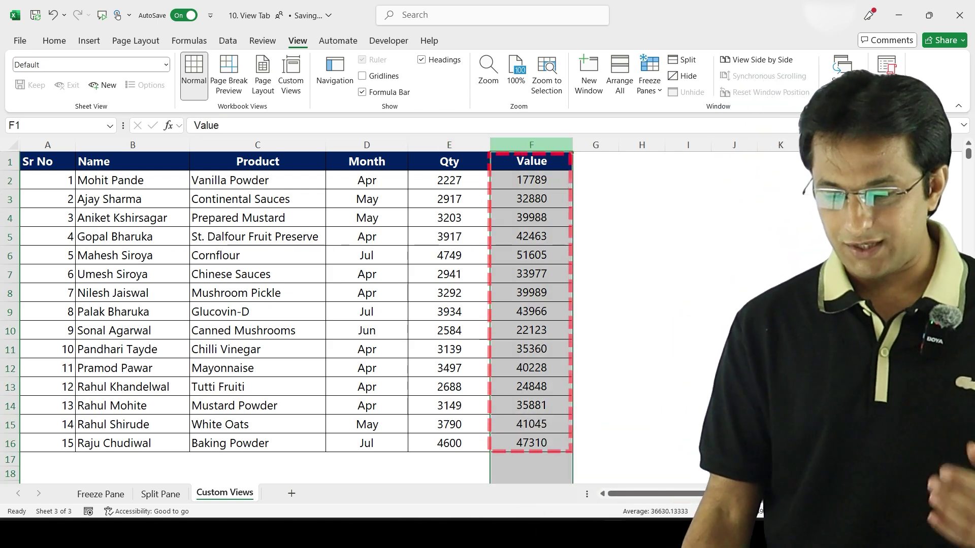
right_click(544, 143)
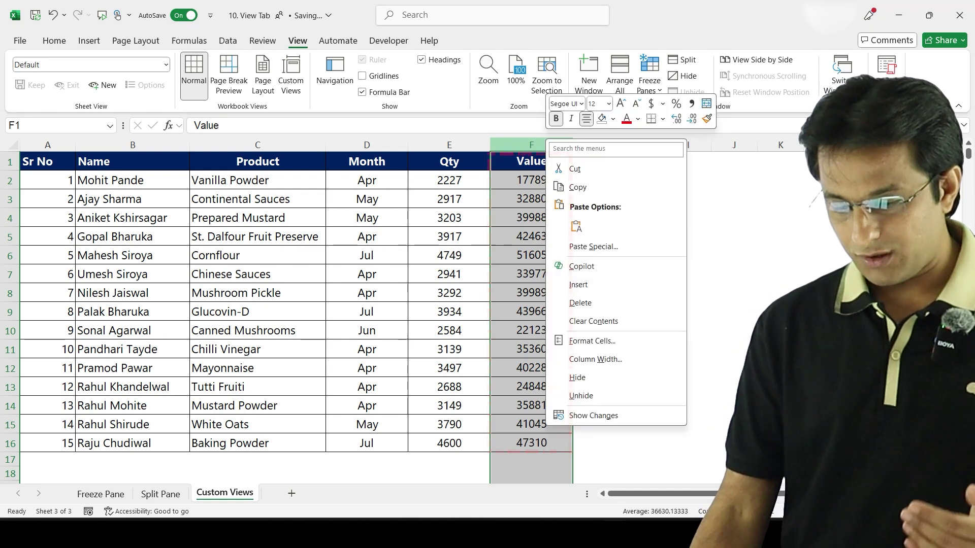
left_click(576, 378)
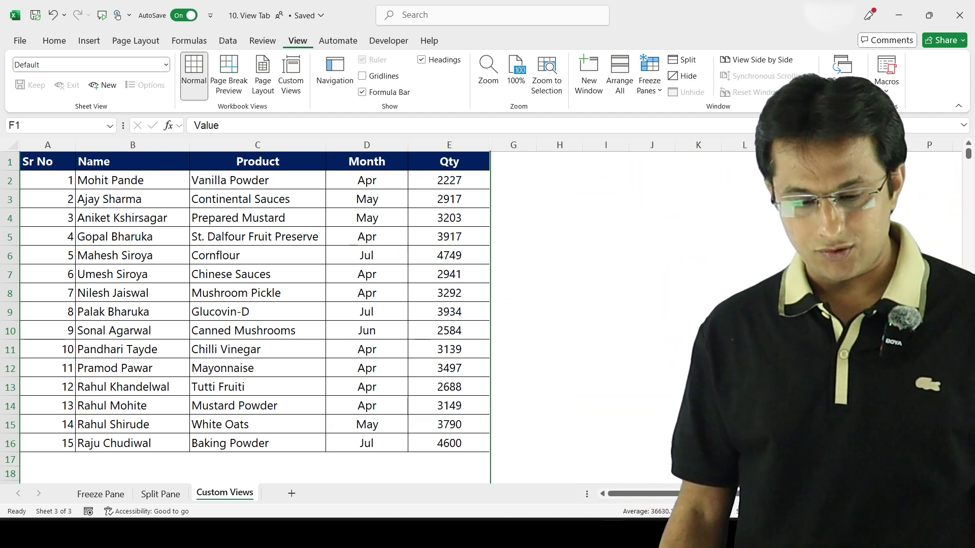
- Save the current layout as a custom view named Intern View, including print settings and hidden rows, columns and filter settings
left_click(290, 74)
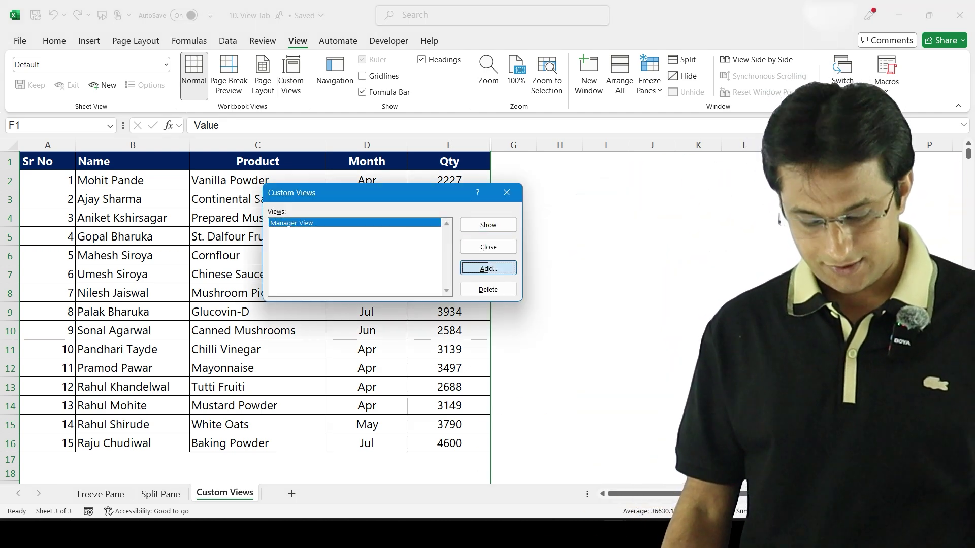
left_click(488, 268)
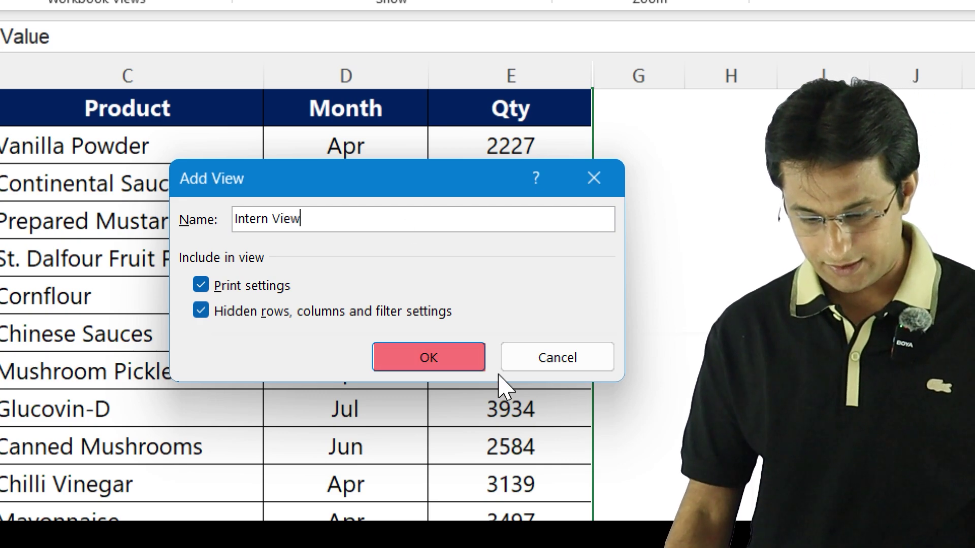
left_click(470, 364)
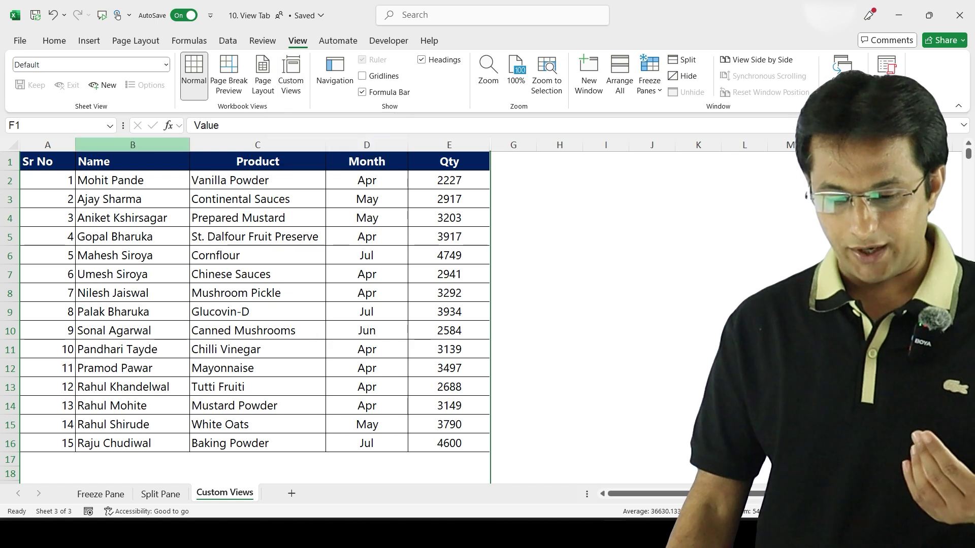
- Hide the Name column in addition to the hidden Value column
left_click(132, 144)
right_click(132, 145)
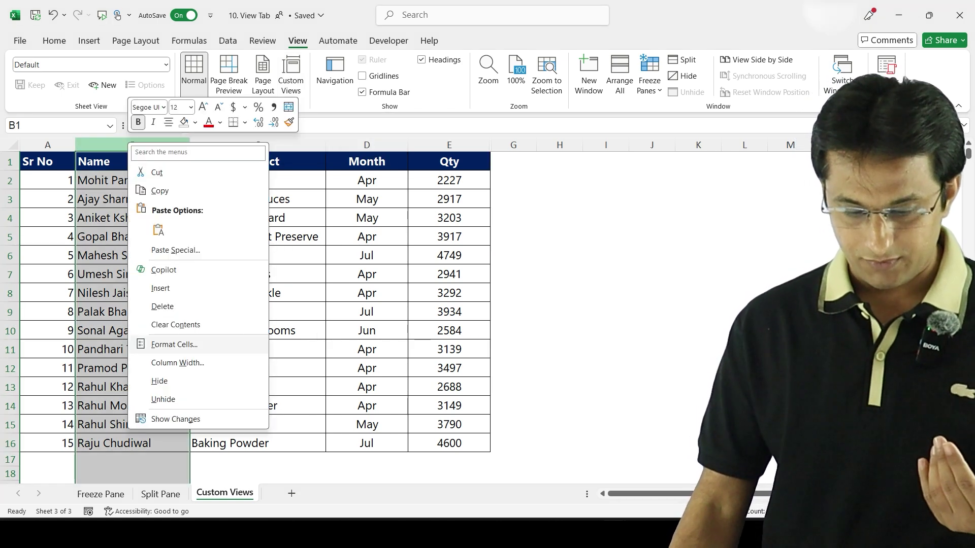
left_click(152, 381)
- Save the current layout as a custom view named Colleague View, including print settings and hidden rows, columns and filter settings
left_click(291, 76)
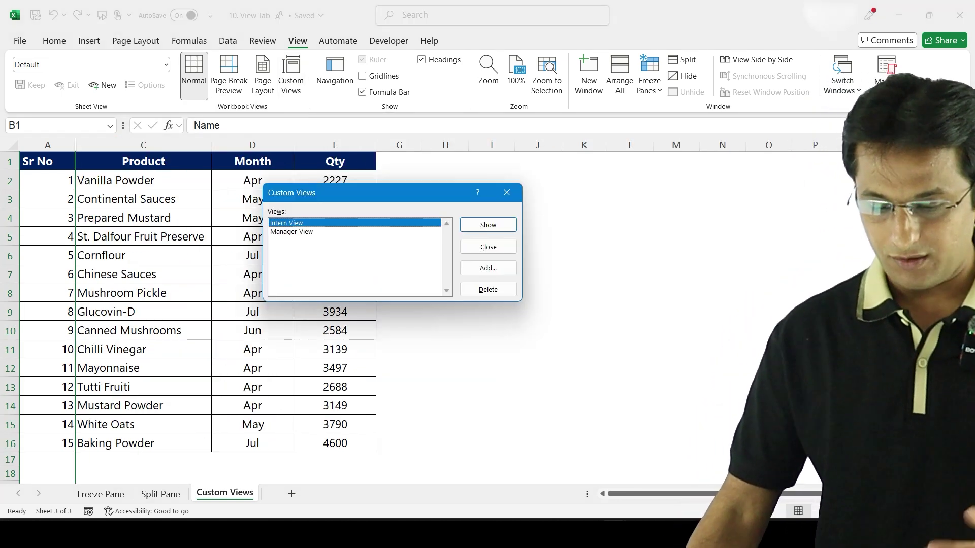
left_click(488, 268)
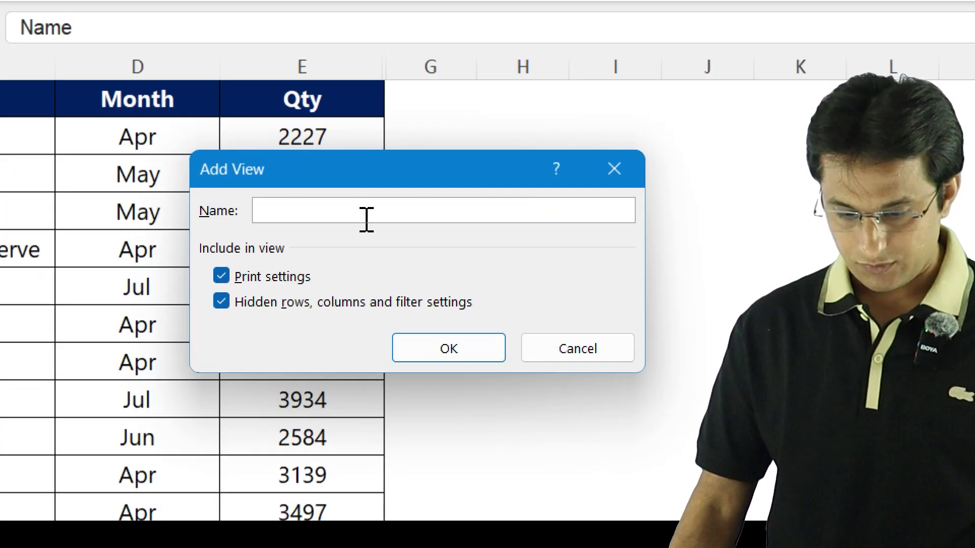
type("Colle")
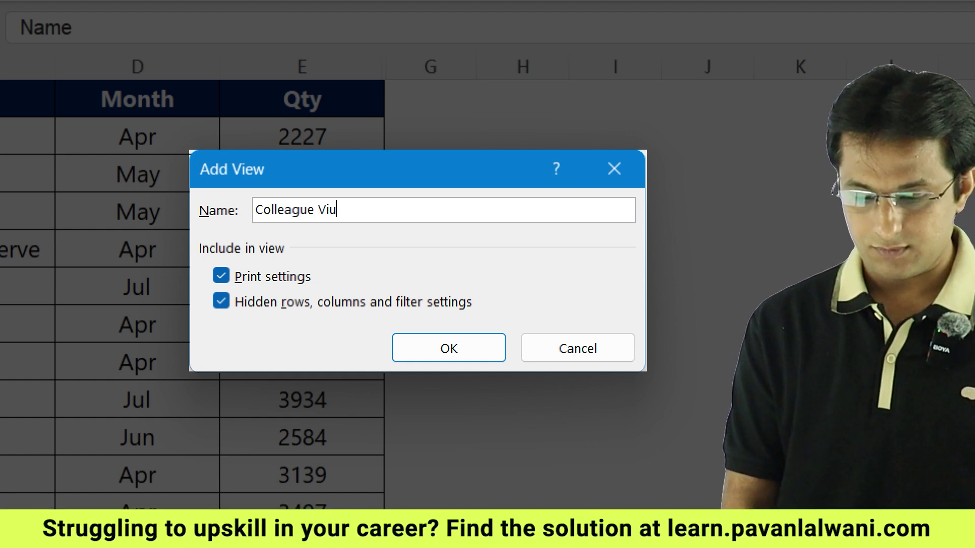
type("ague Viu")
key("BackSpace")
type("ew")
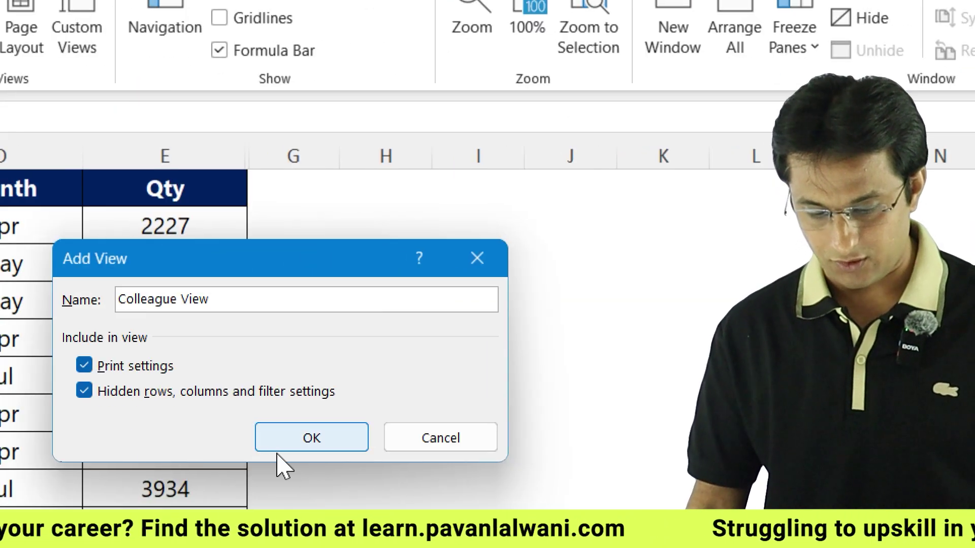
left_click(289, 445)
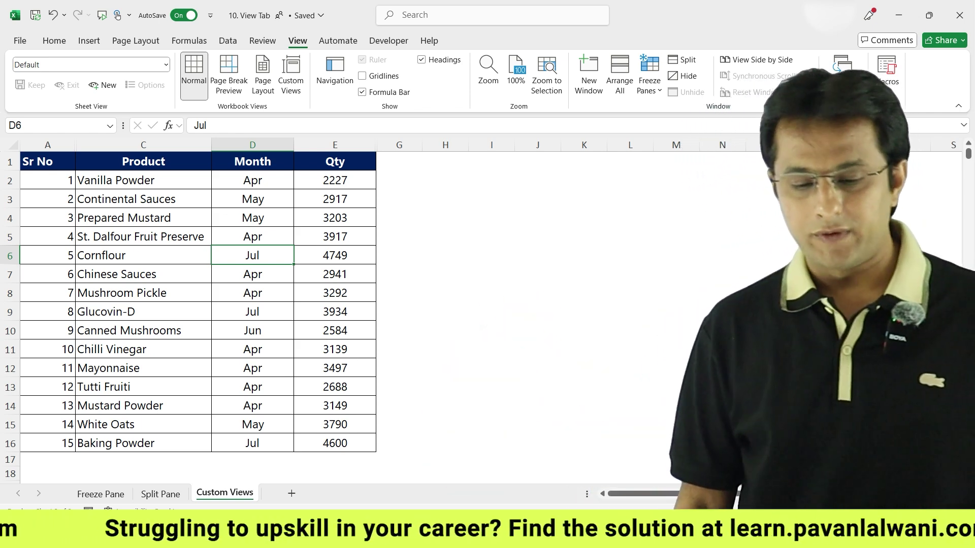
- Show the saved custom view Manager View to display all table columns
left_click(291, 76)
left_click(289, 241)
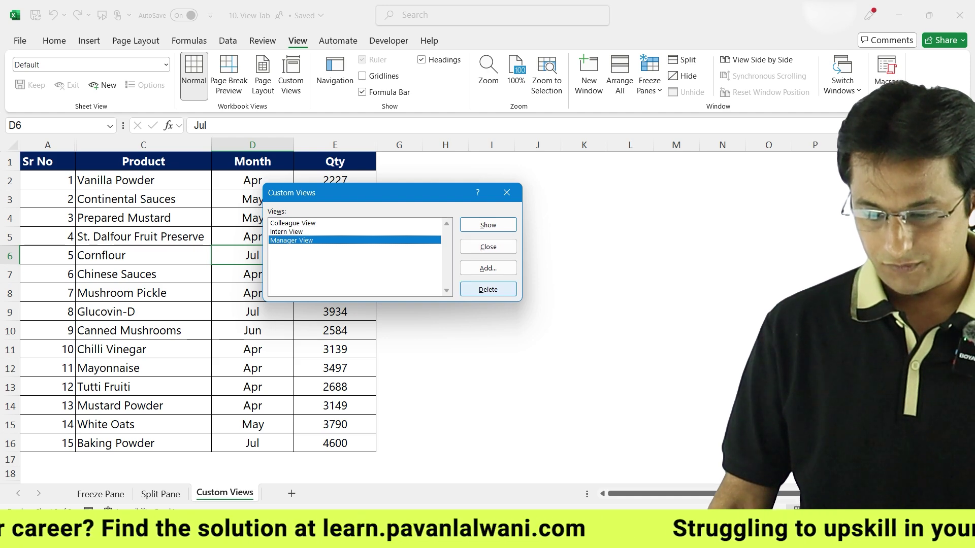
left_click(488, 225)
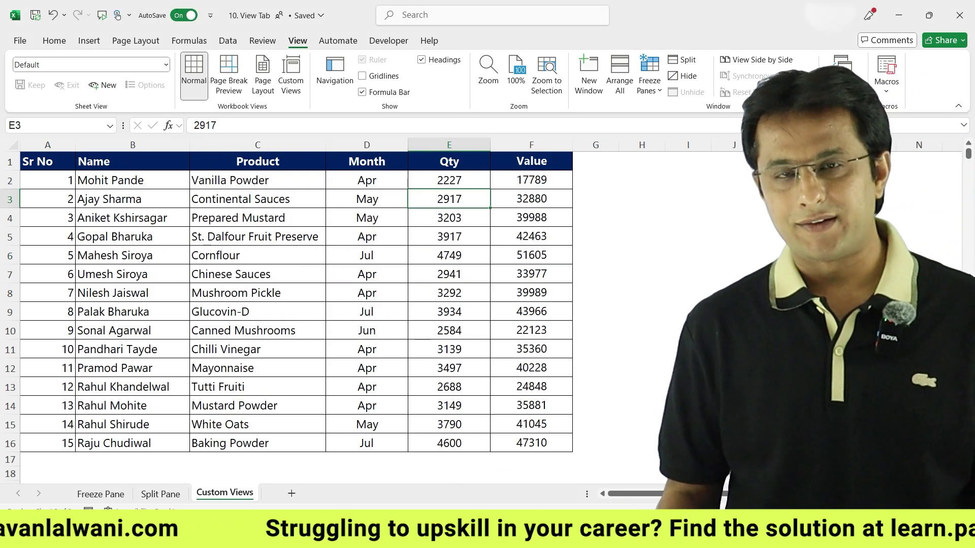
- Switch the sheet to the saved custom view Intern View
left_click(291, 73)
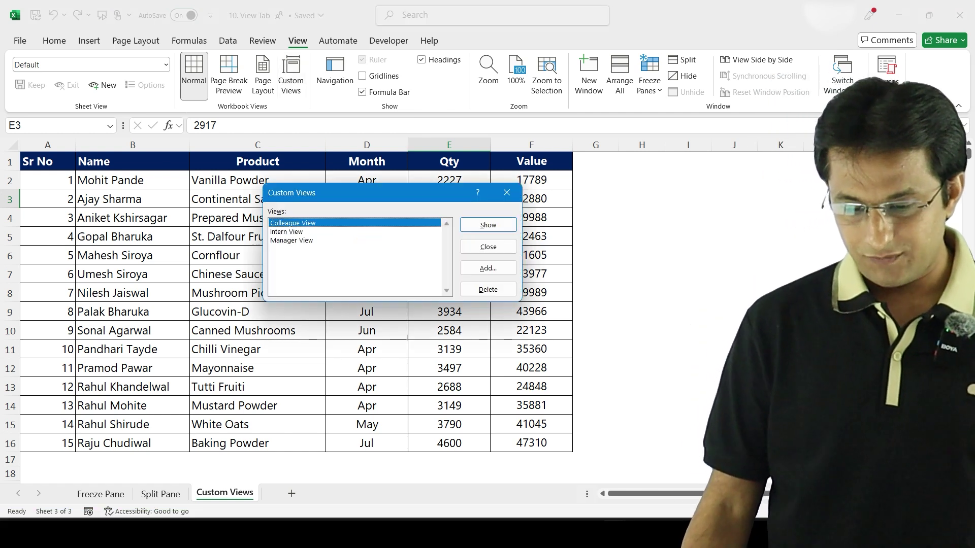
left_click(291, 231)
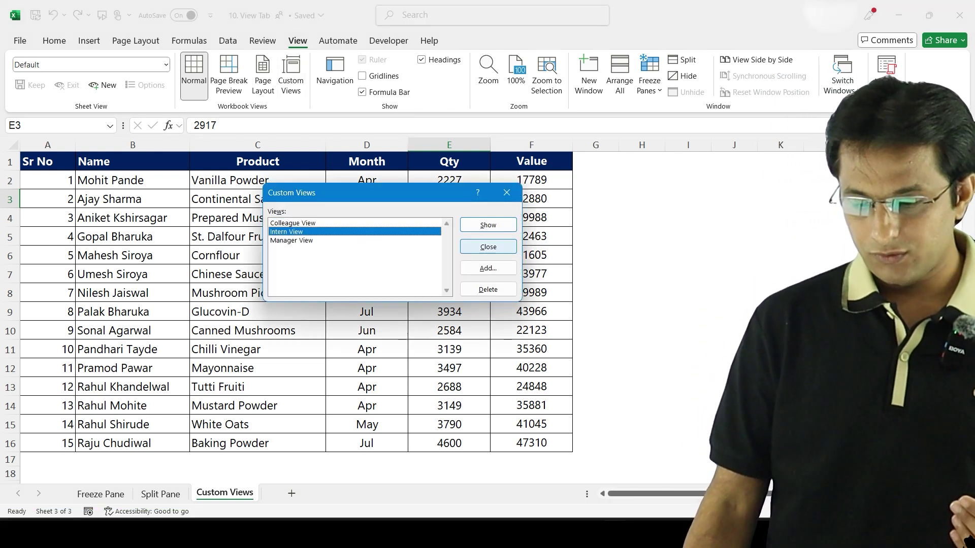
left_click(488, 225)
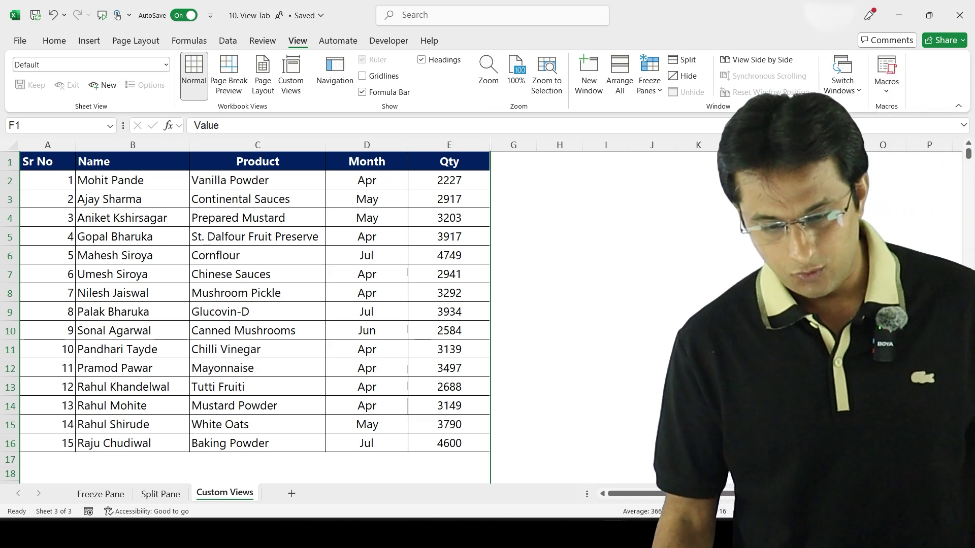
- Switch the sheet to the saved custom view Colleague View
left_click(290, 73)
left_click(289, 240)
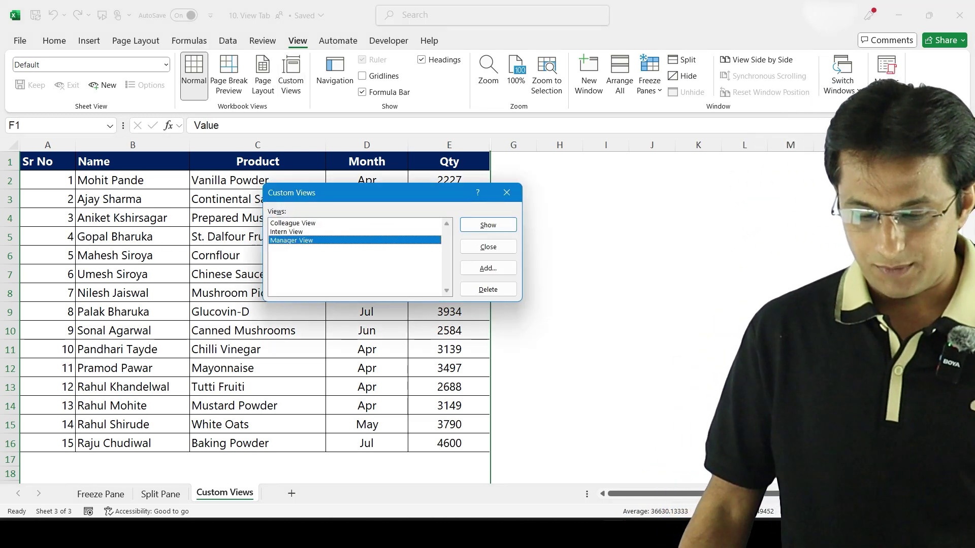
left_click(291, 223)
left_click(488, 225)
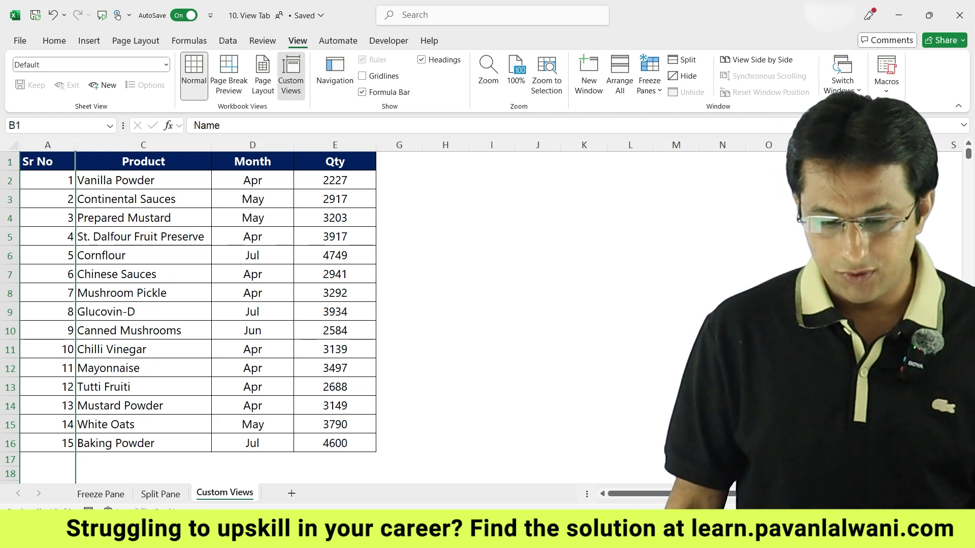
- Switch the sheet back from Colleague View to the saved custom view Manager View
left_click(291, 75)
left_click(290, 241)
key("Return")
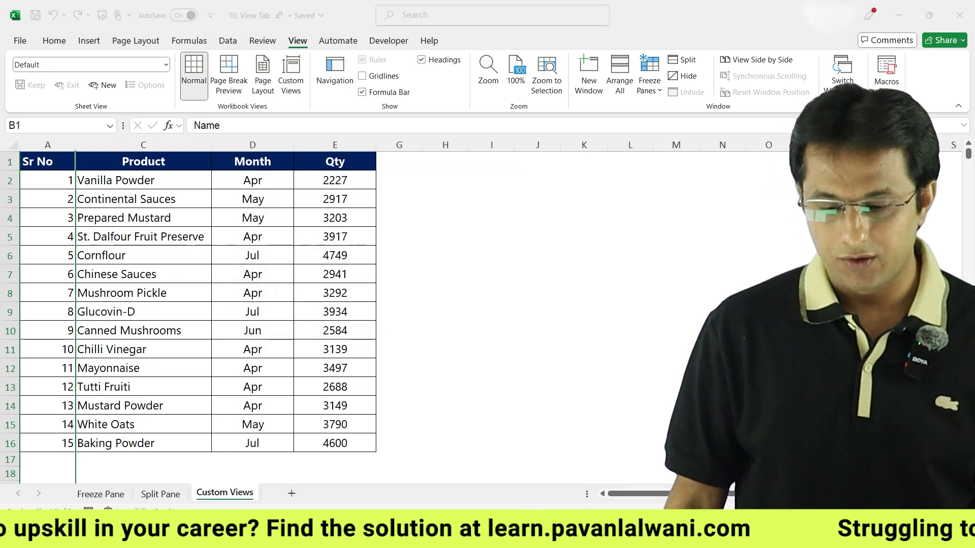